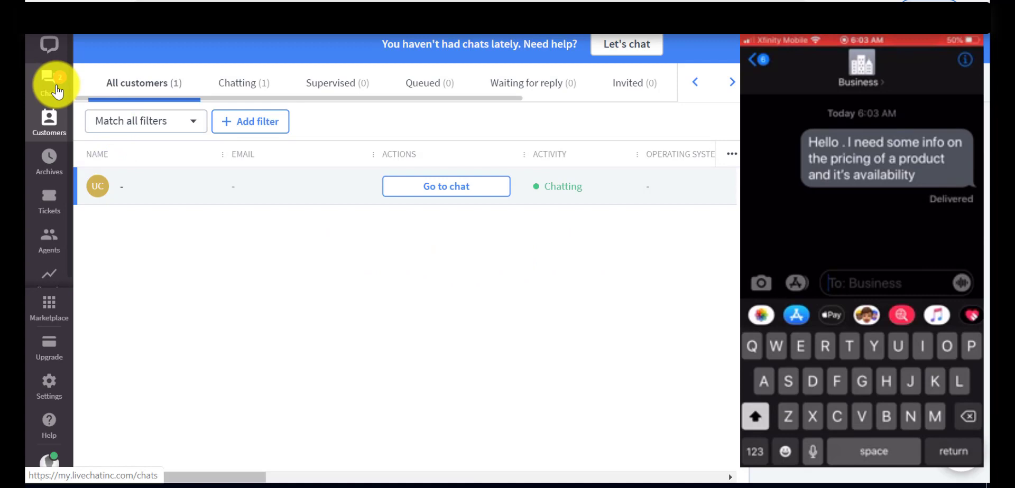
- Open the unnamed customer's active chat and send the reply "Good Morning ! Sure, I can provide you with the info ."
left_click(49, 84)
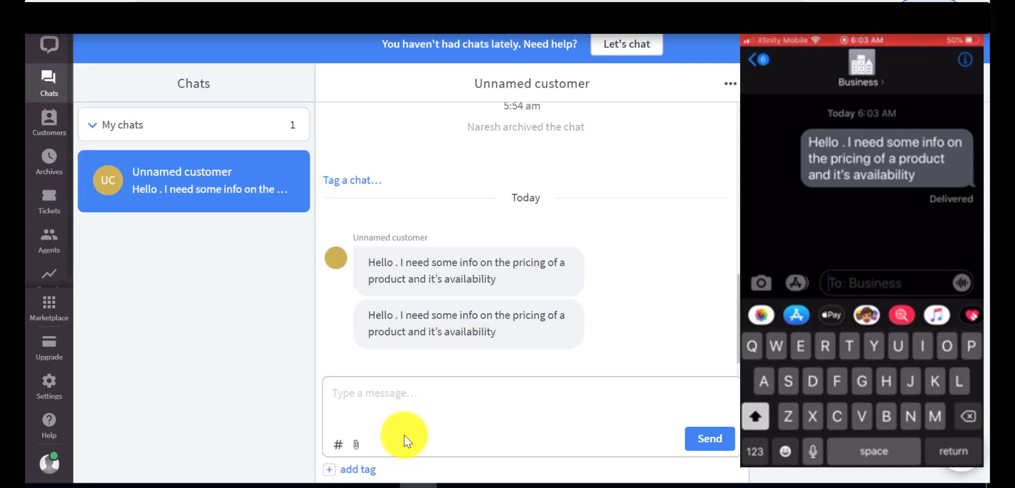
type("Good Morning ! S")
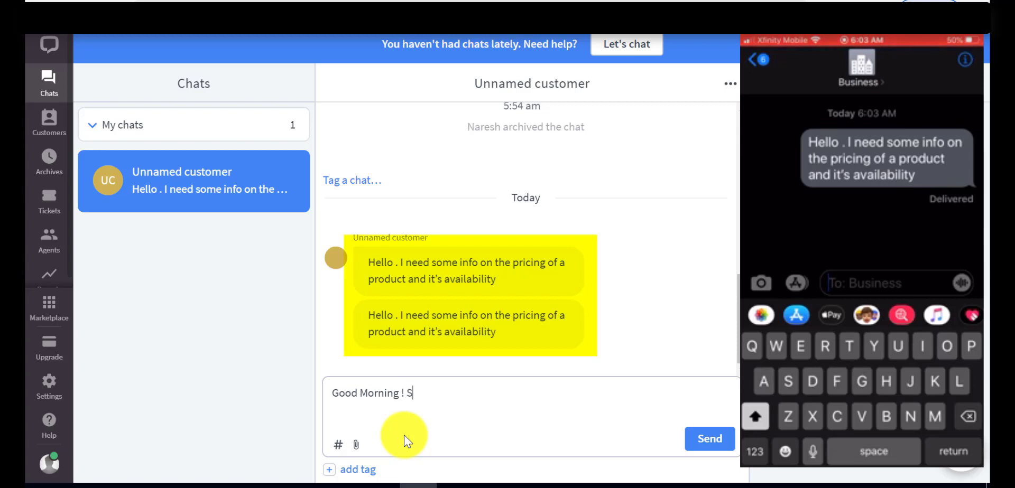
type("ure, I can he")
key("BackSpace")
key("BackSpace")
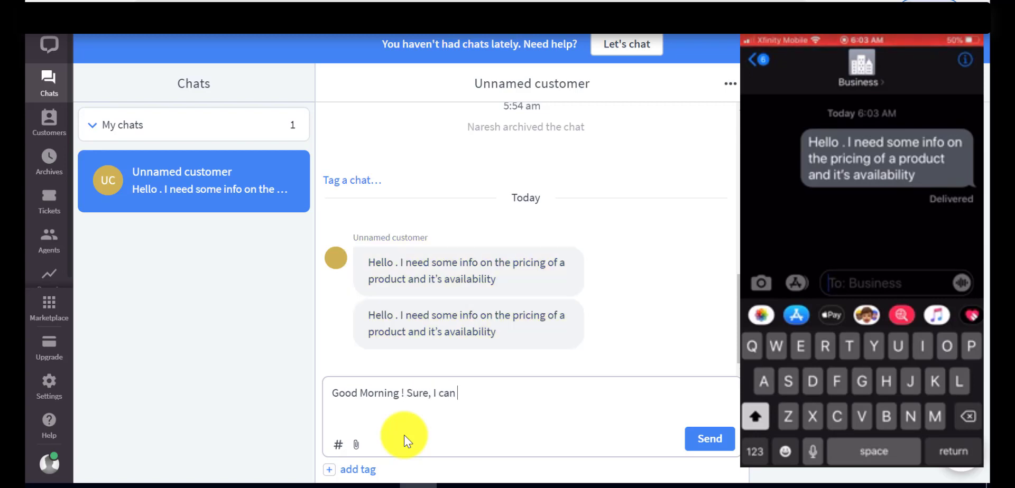
type("provide you wi")
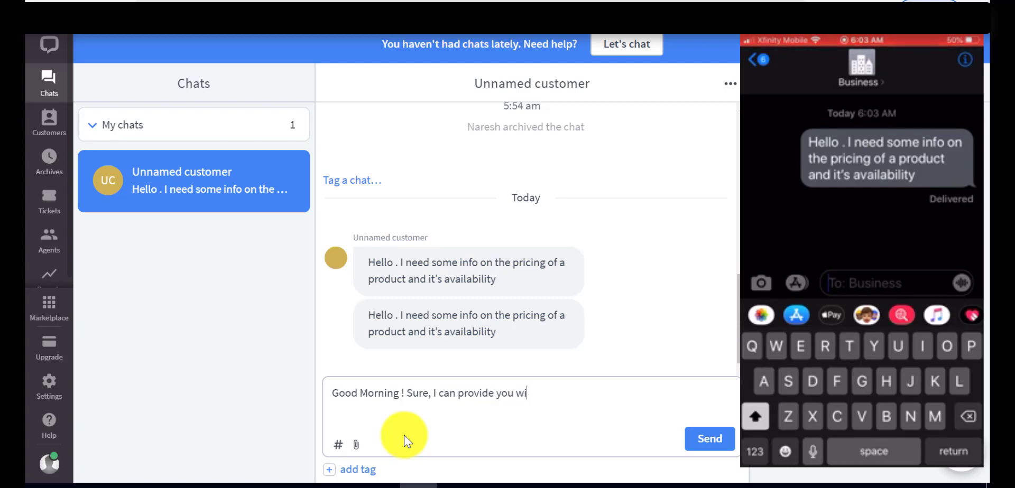
type("th the info .")
key("Return")
- Send the customer the question "May I know which product you are interested in"
type("May")
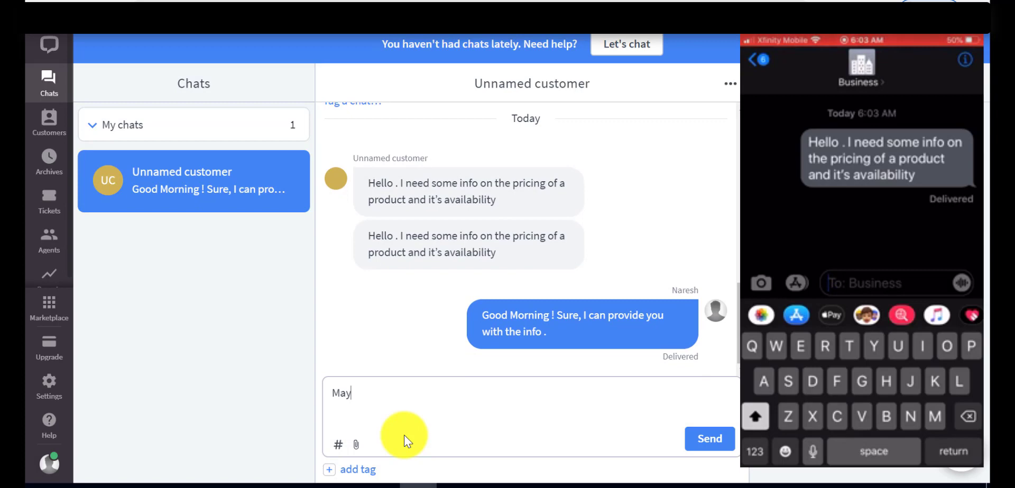
type(" Iknow")
key("ctrl+shift+Left")
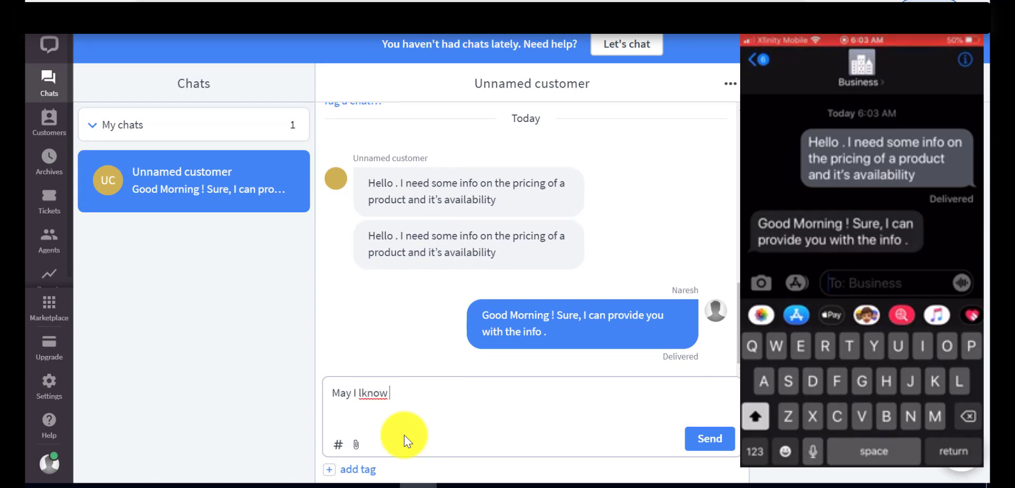
type("lk")
key("BackSpace")
key("BackSpace")
type("know")
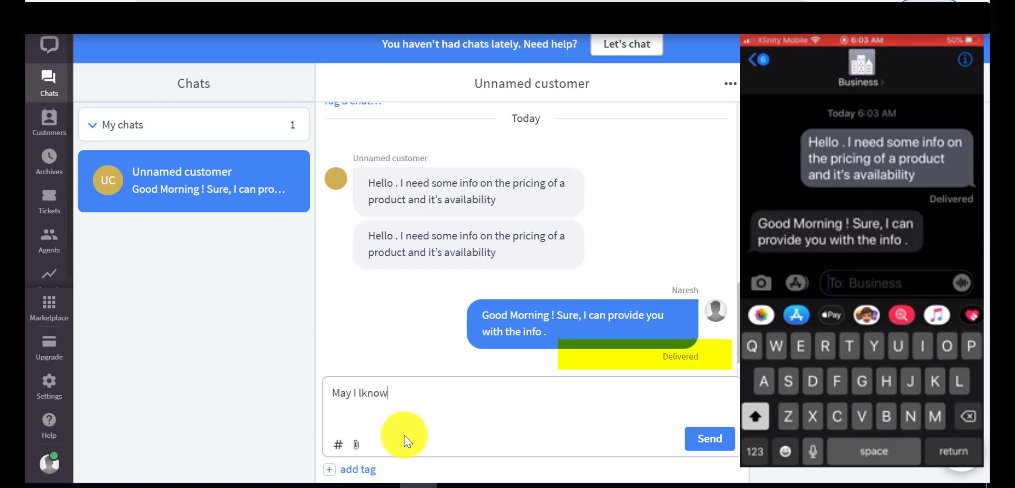
key("ctrl+shift+Left")
type("lk")
key("BackSpace")
key("BackSpace")
type("know which product you are int")
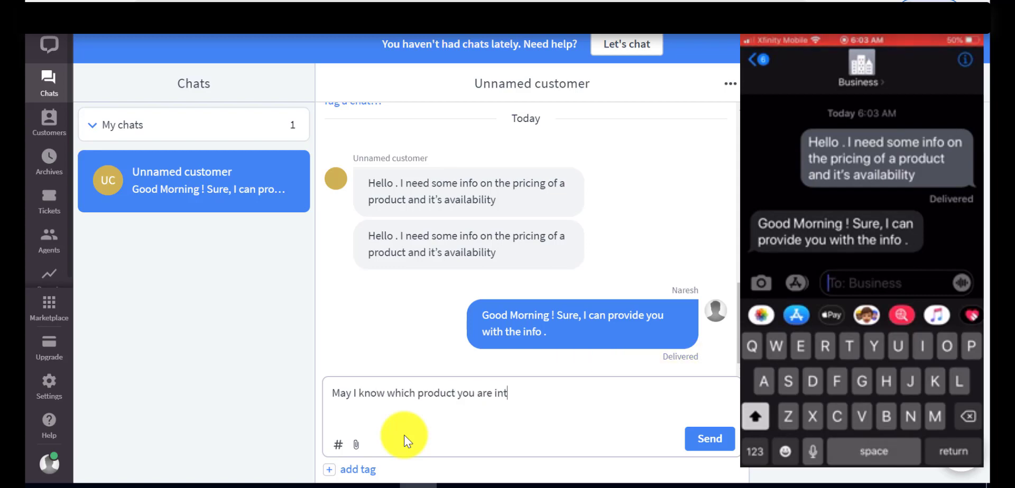
type("erested in")
right_click(511, 393)
left_click(585, 180)
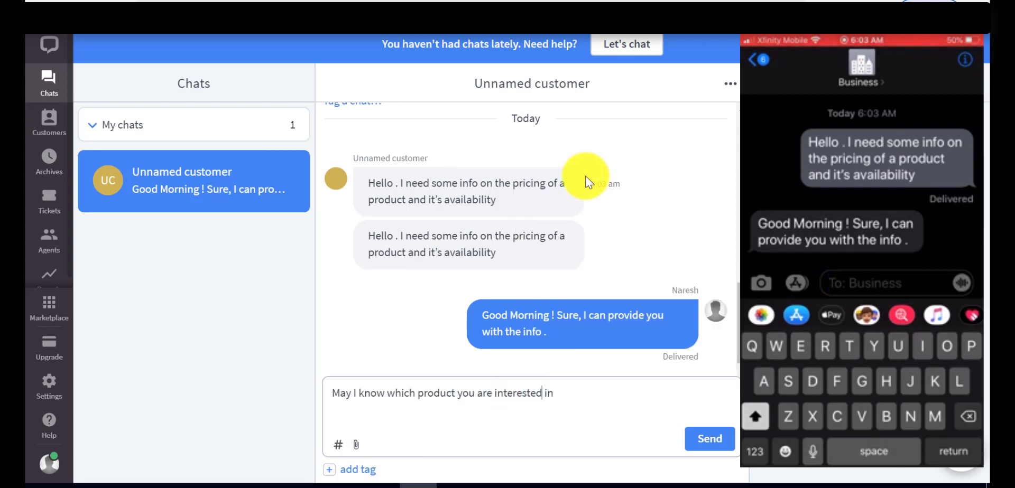
key("Return")
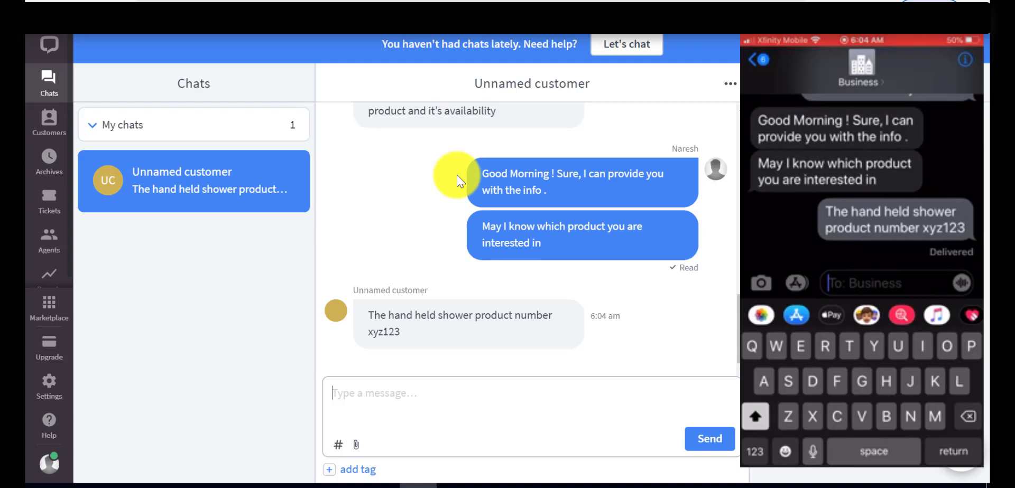
- Answer the product inquiry with "yes, we have that product in stock and it is for $40 + tax"
type("yes, we have that product in stocl a")
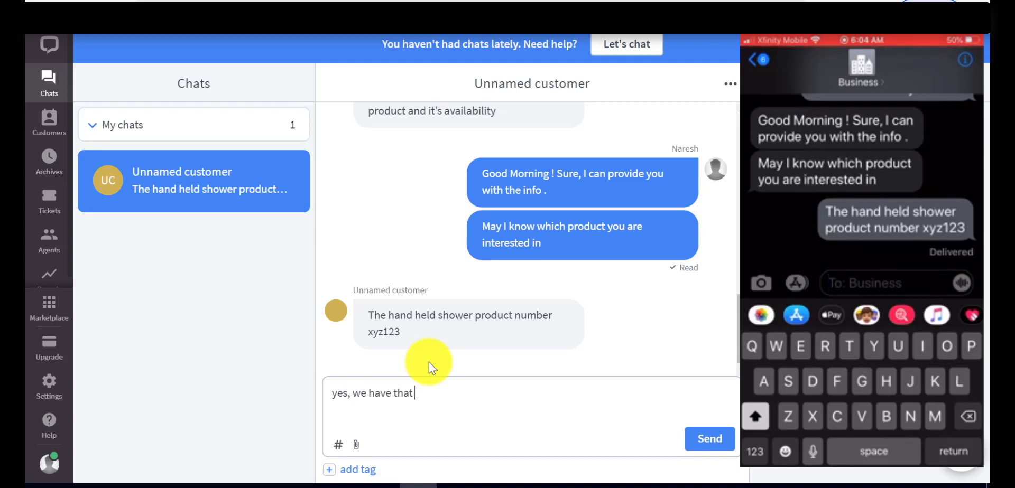
key("BackSpace")
key("BackSpace")
key("BackSpace")
type("k and it is for")
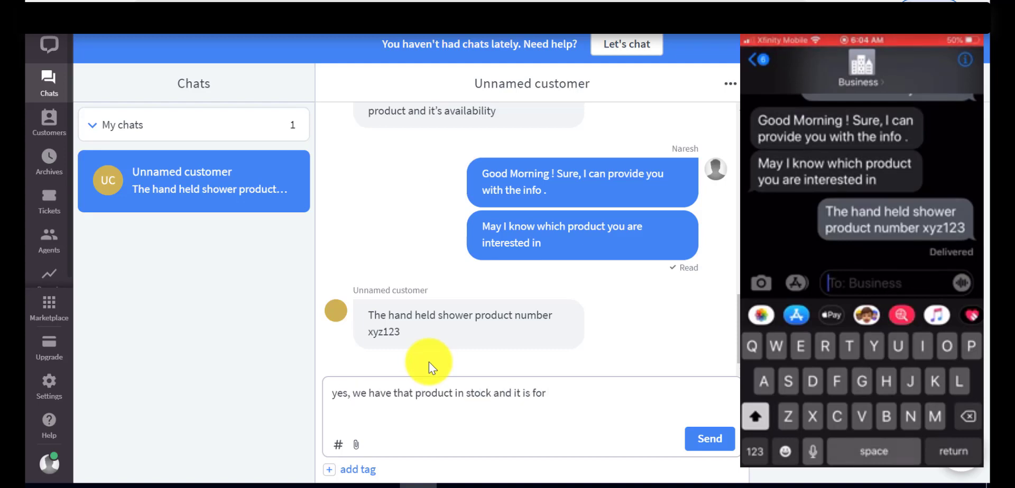
type(" $40 + tax")
key("Return")
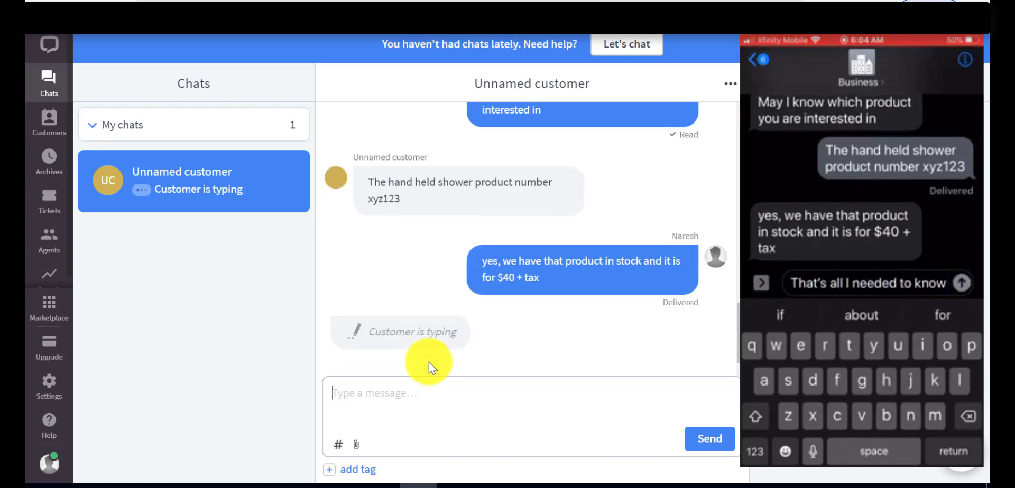
- Reply to the customer's thanks with "Sure ! you are welcome !"
type("#")
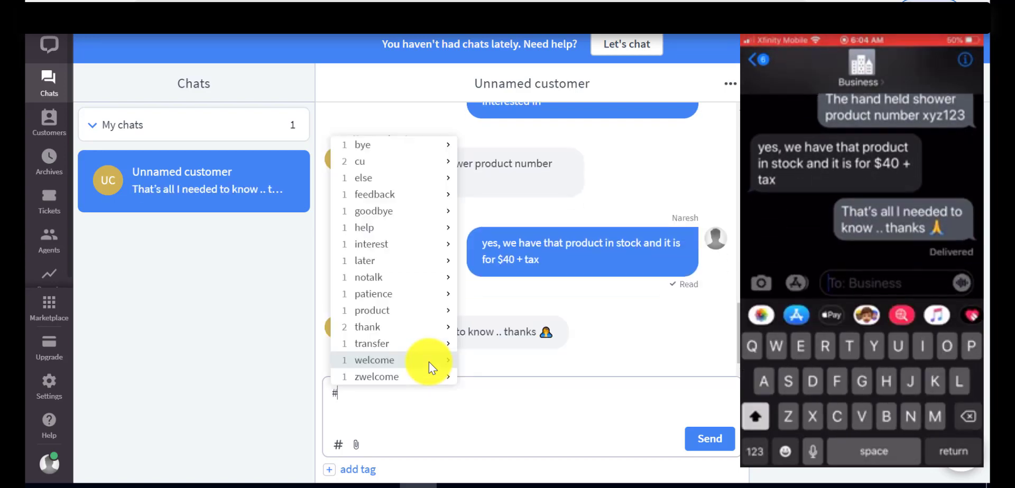
key("BackSpace")
type("Sure ! you are wel")
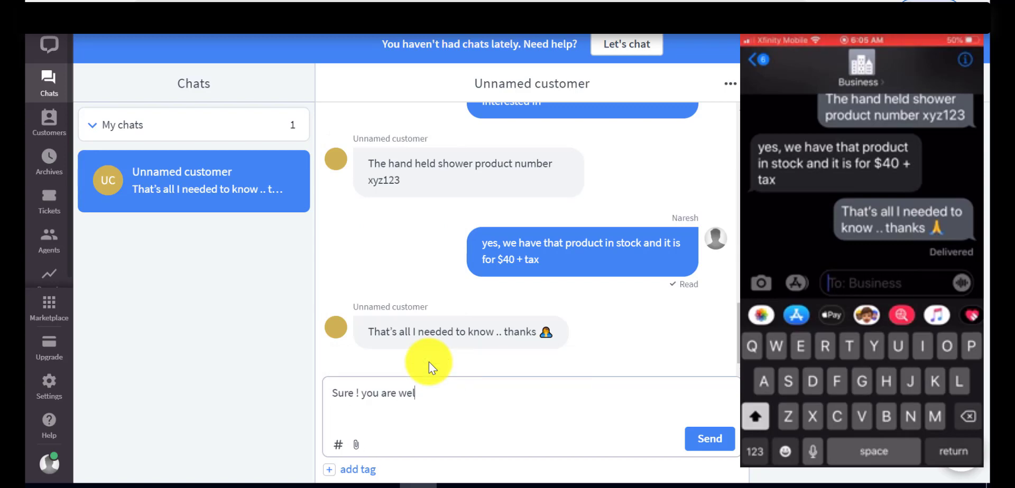
type("come !")
key("Return")
- Send the canned response tagged help, "Can I help you with anything else?"
type("#")
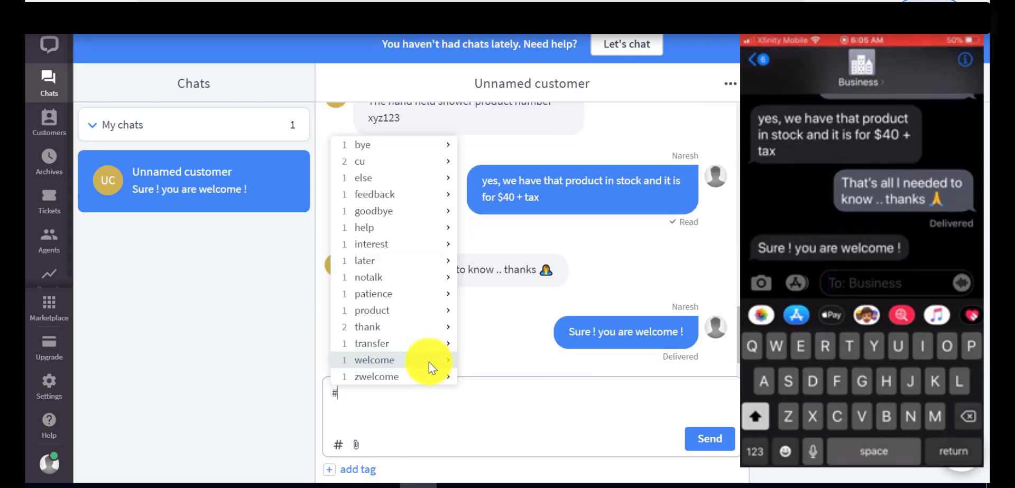
type("hel")
key("Return")
key("Return")
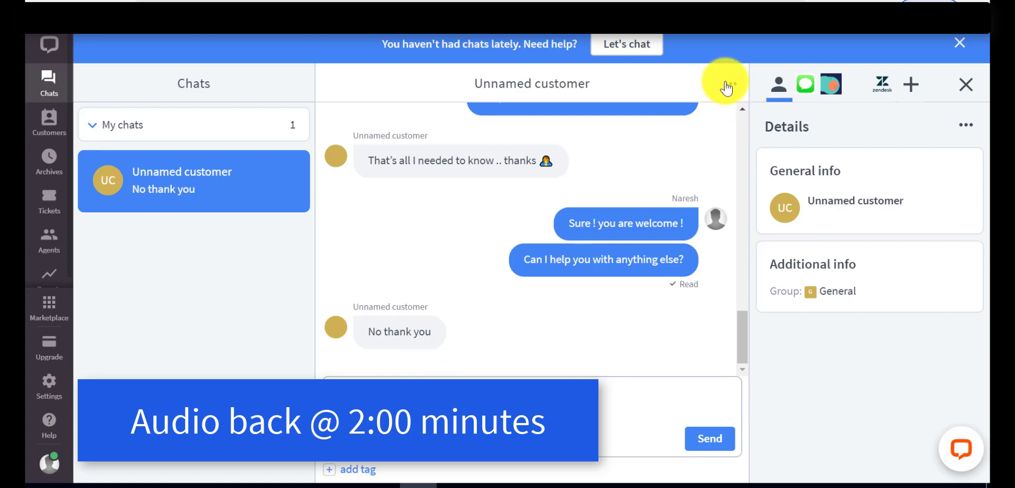
- Stop the chat with the unnamed customer and confirm ending it
left_click(728, 85)
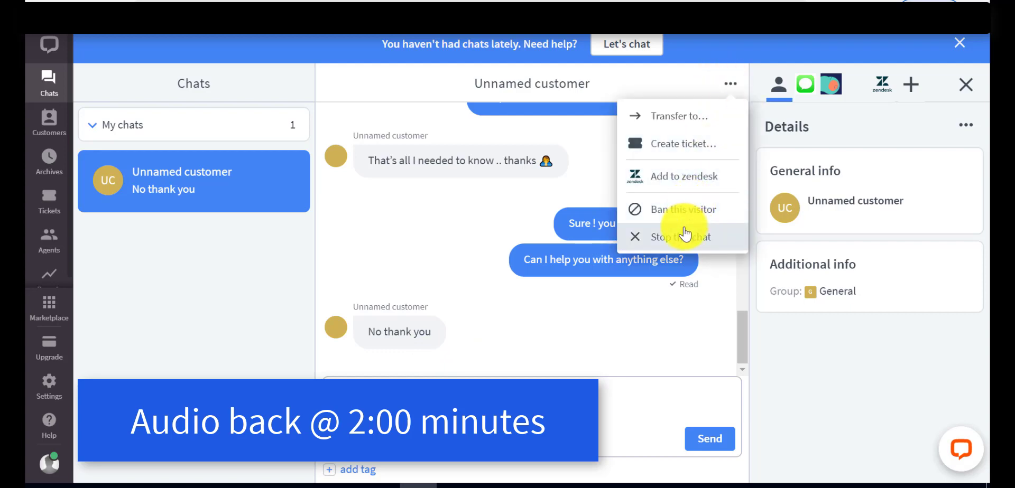
left_click(685, 233)
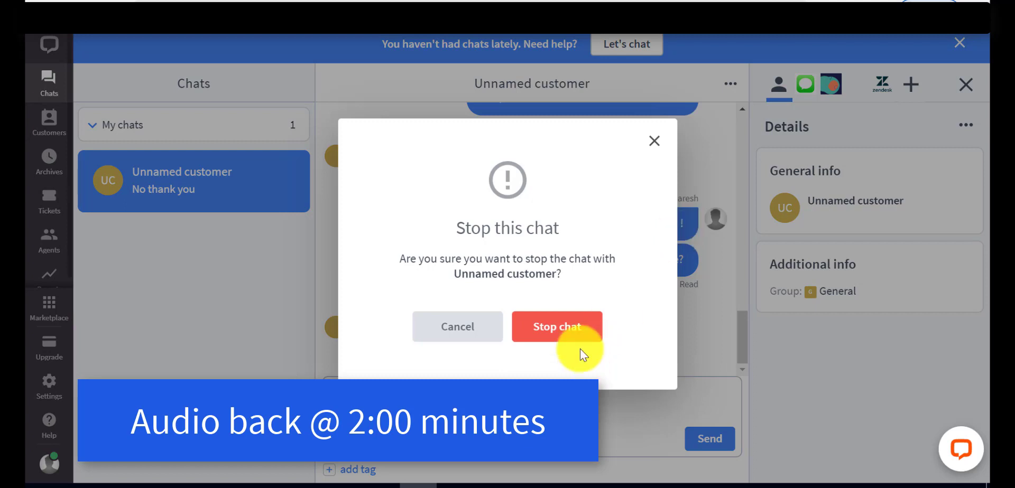
left_click(575, 334)
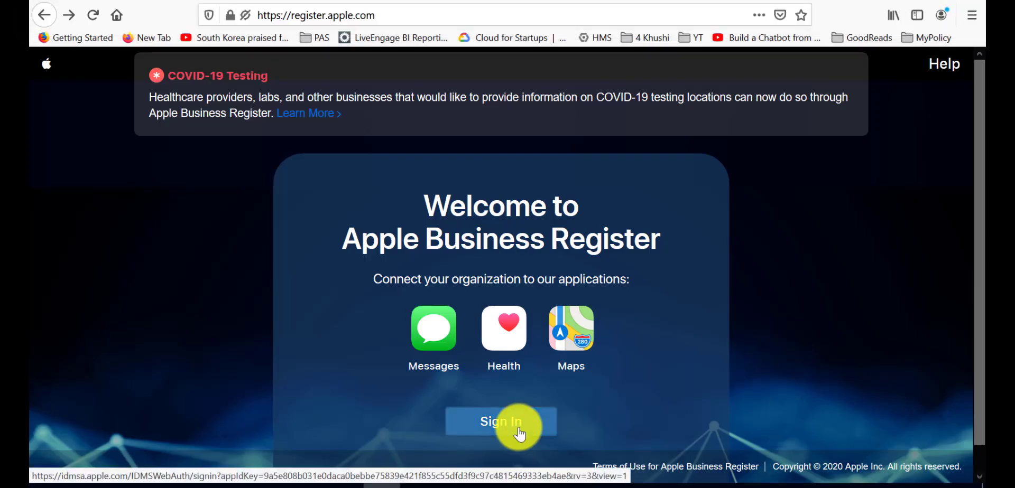
- Switch to Apple Business Register and sign in with the prefilled Apple ID, entering the account password
left_click(518, 429)
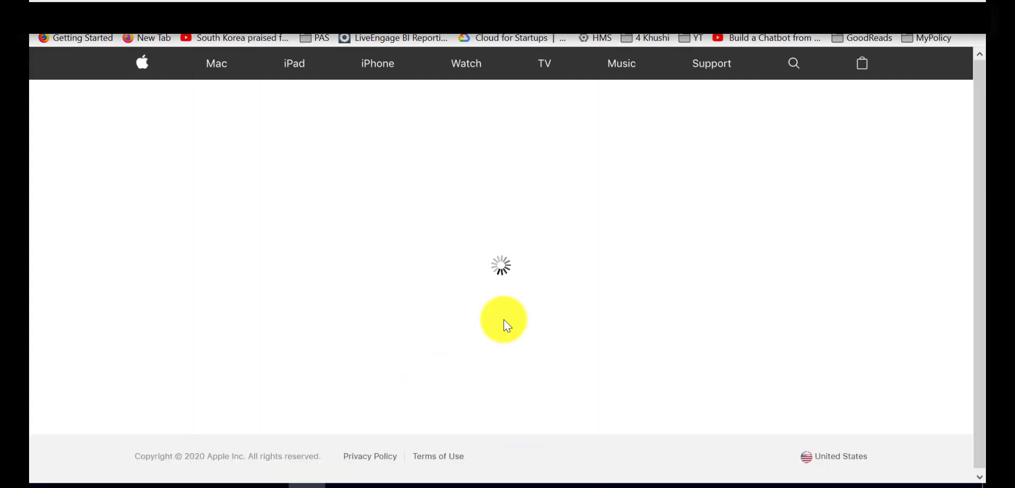
left_click(498, 271)
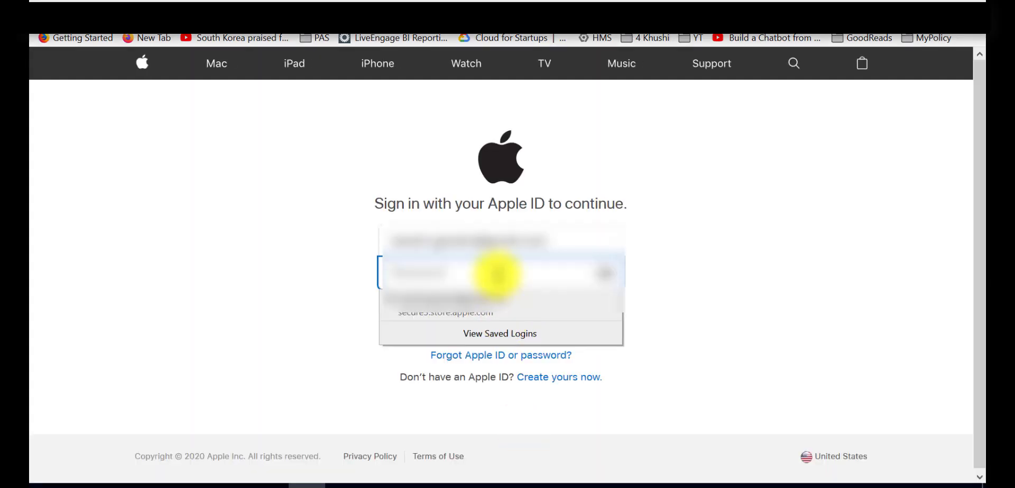
type("**************")
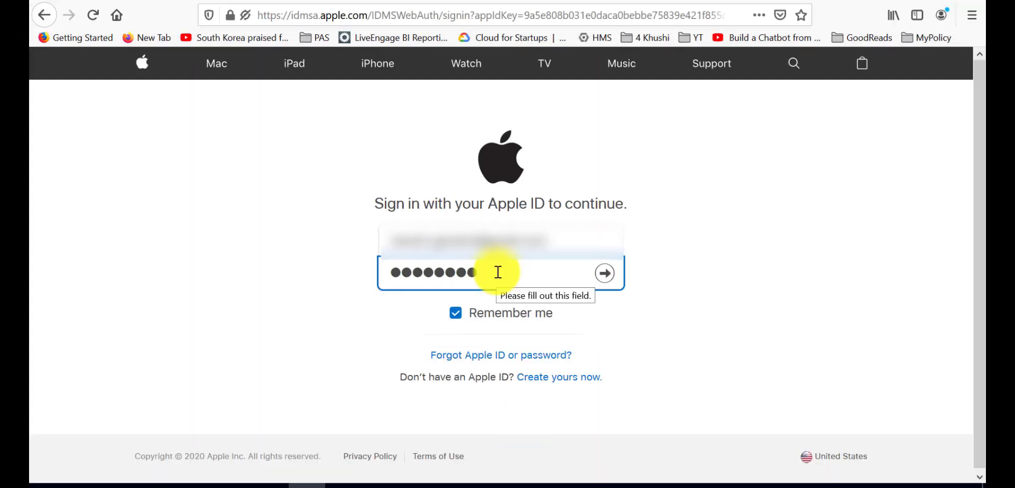
key("Return")
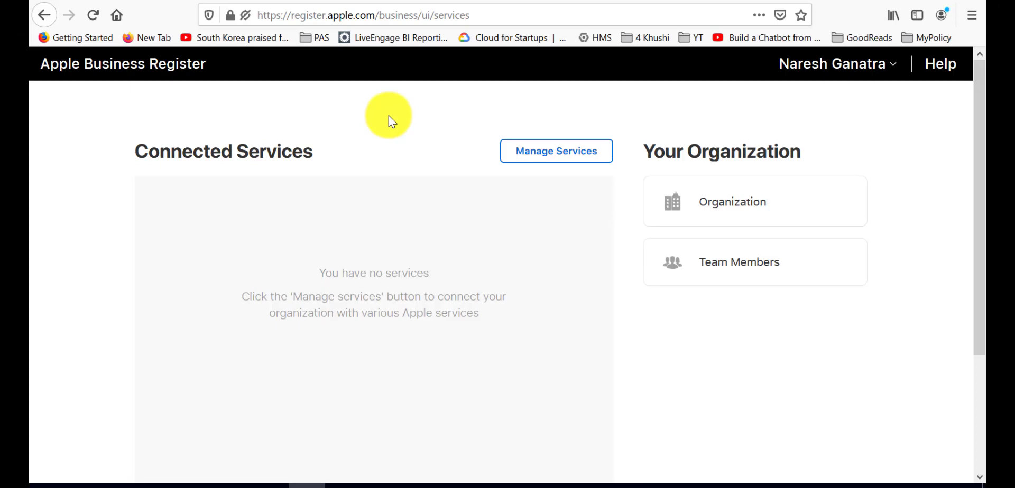
- Add the Business Accounts for Messages service to the organization's connected services
left_click(538, 153)
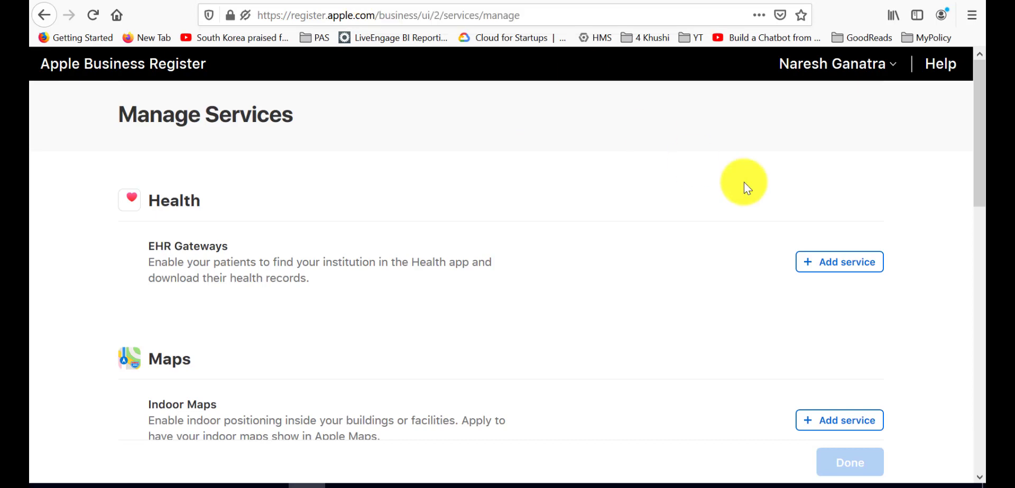
scroll(724, 268, "down", 6)
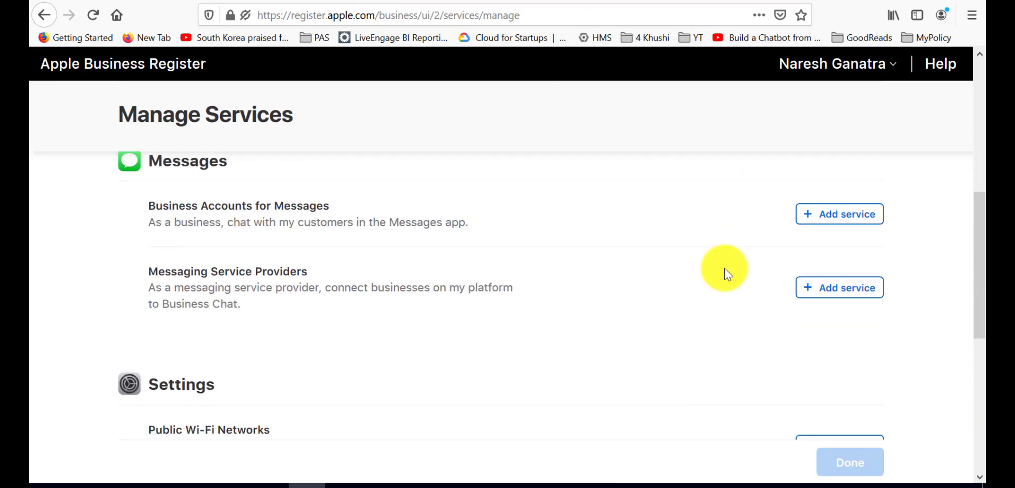
left_click(857, 214)
scroll(729, 276, "down", 5)
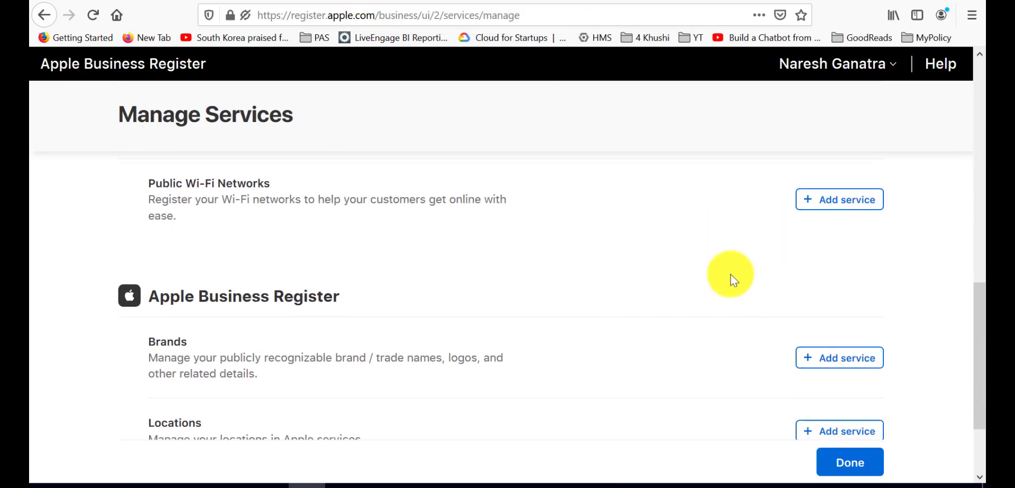
left_click(855, 461)
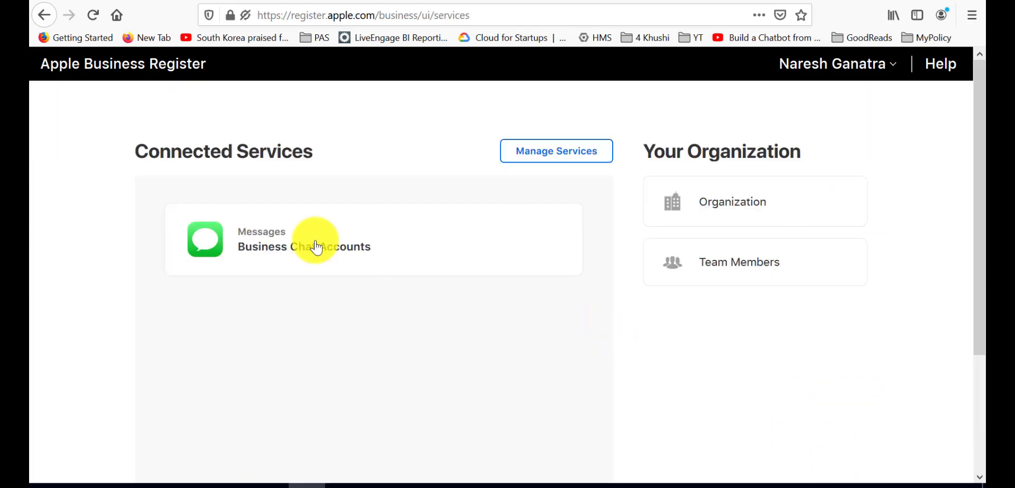
- Open the connected Business Chat Accounts service and start creating a new account
left_click(316, 247)
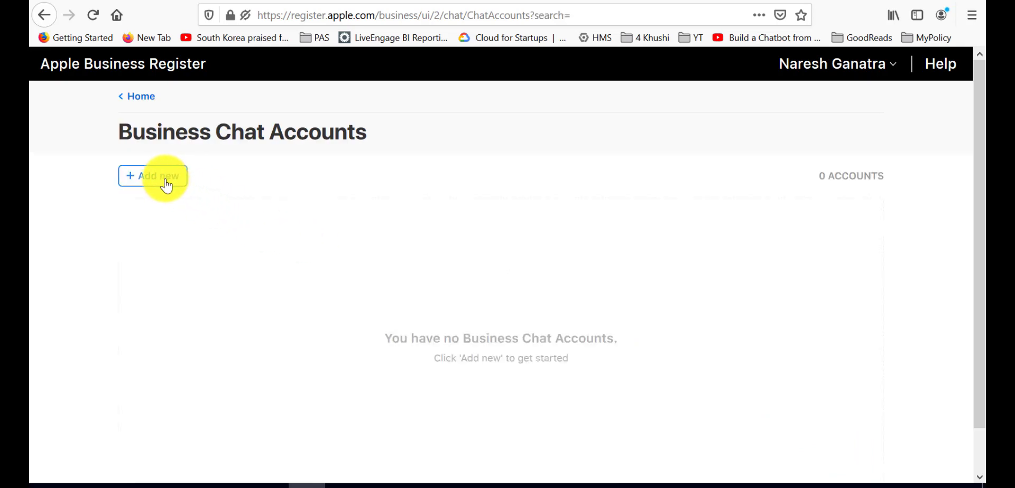
left_click(166, 185)
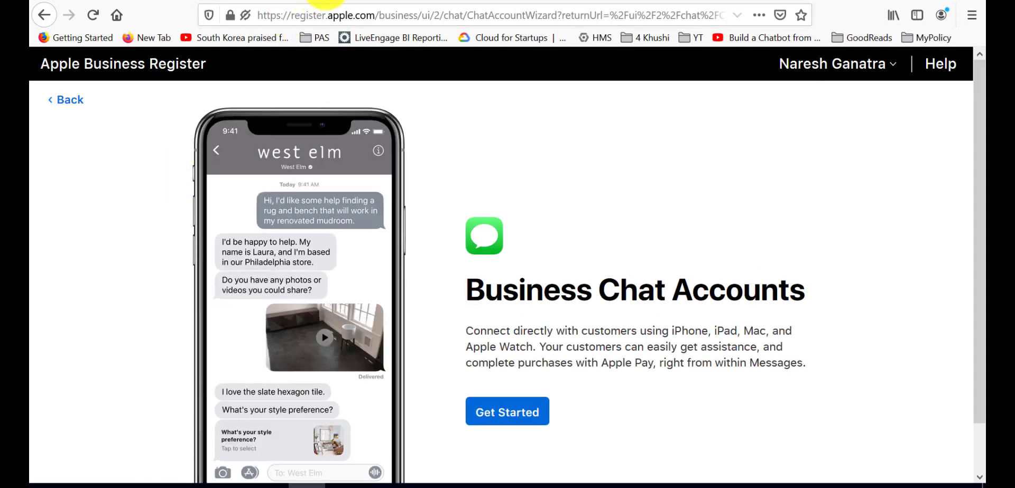
left_click(518, 420)
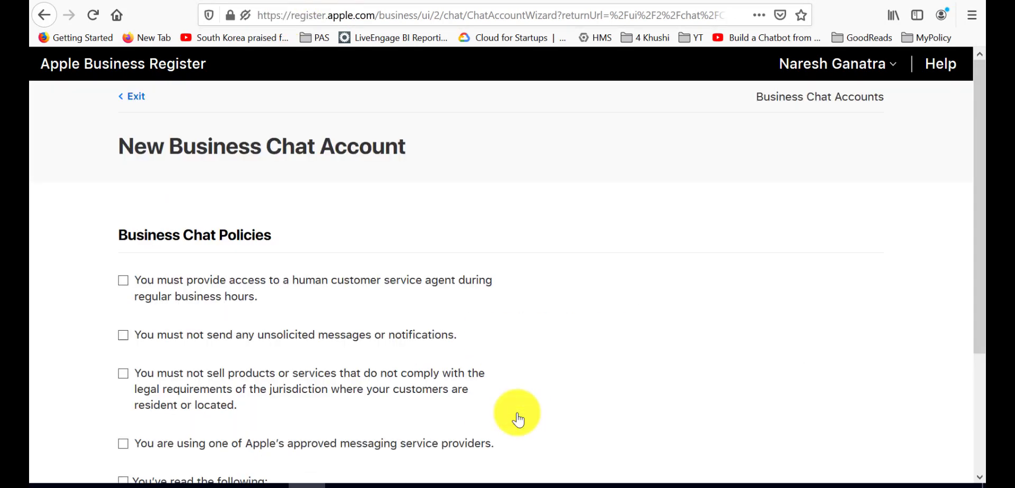
- Accept all five Business Chat policies, including the approved messaging provider and read-guidelines statements, and continue
left_click(233, 282)
left_click(264, 334)
left_click(258, 385)
scroll(257, 384, "down", 3)
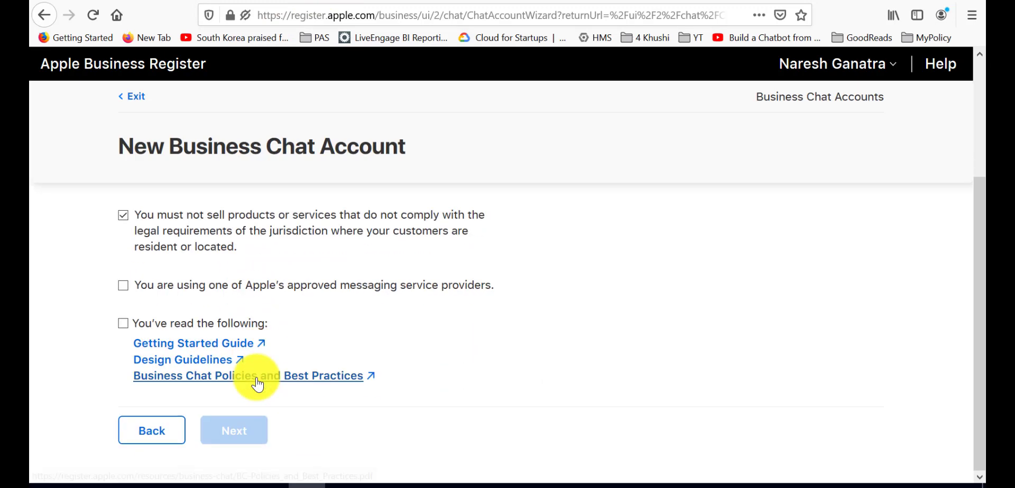
left_click(287, 287)
left_click(198, 328)
left_click(238, 443)
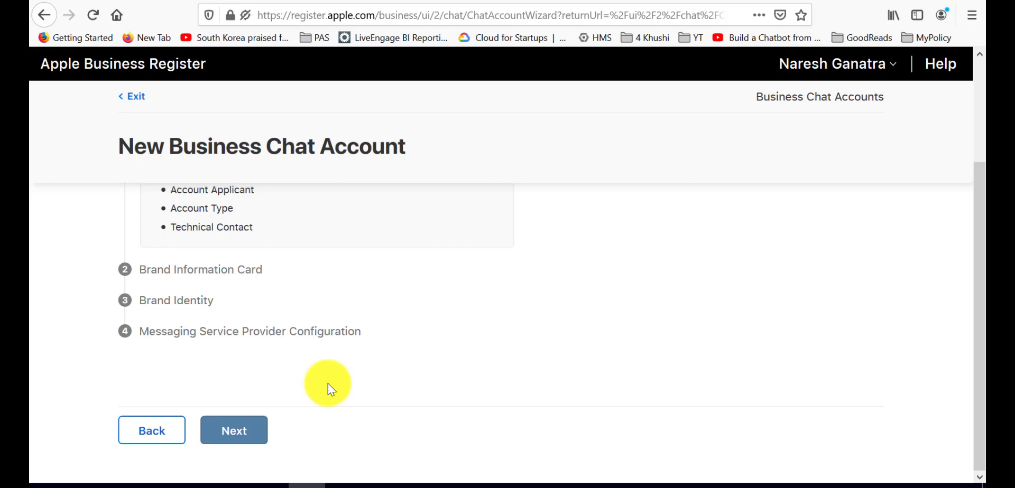
- Continue past the account overview and enter the applicant organization's legal name and its YouTube channel address as the website
scroll(328, 383, "up", 3)
scroll(356, 373, "down", 3)
left_click(256, 430)
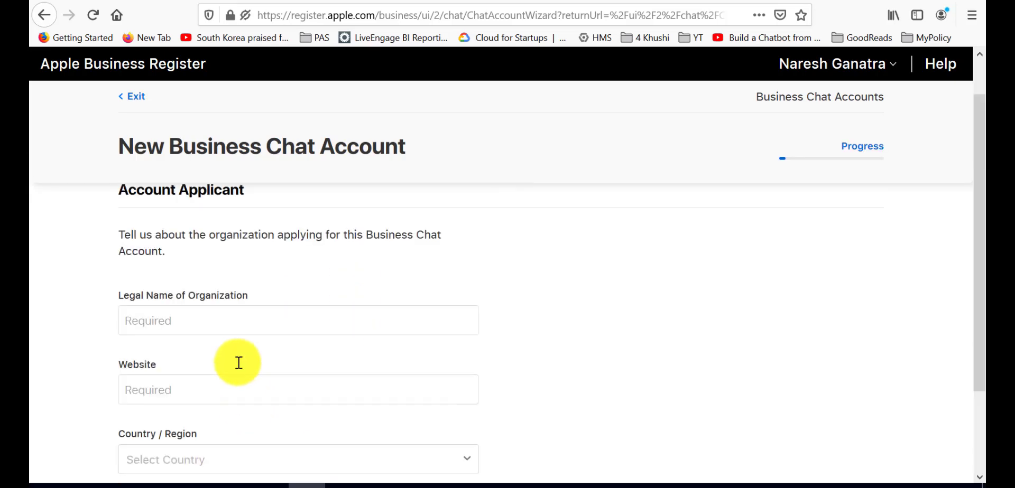
left_click(212, 318)
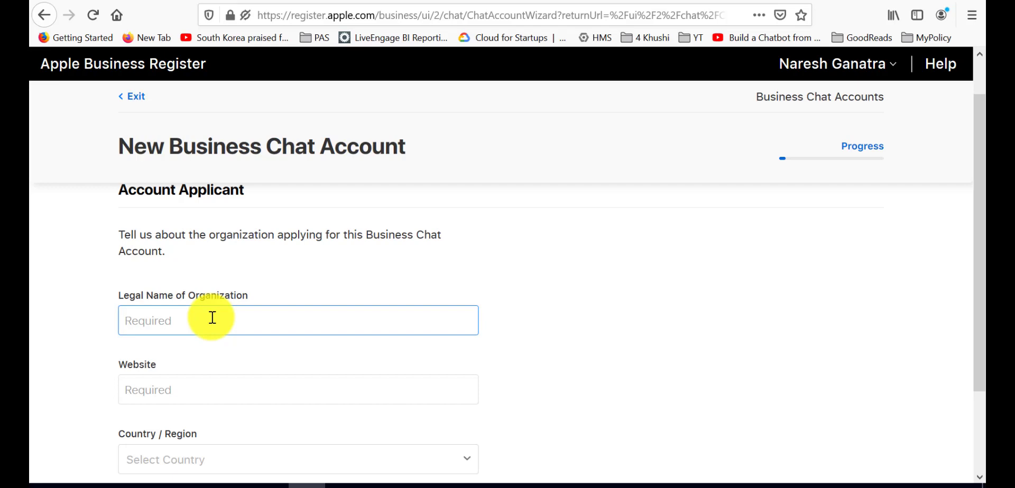
type("Naresh Ganatra")
key("Tab")
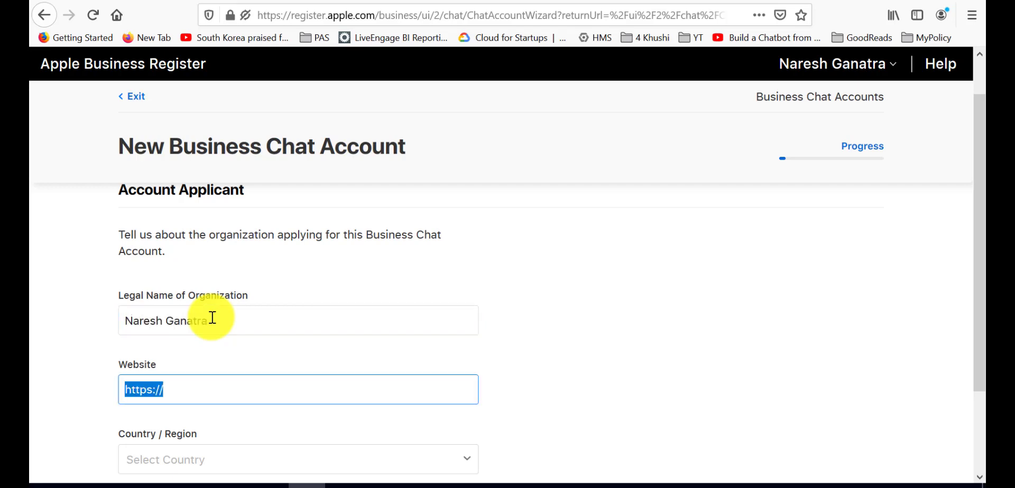
left_click(205, 385)
type("youtube.com/c/NareshGanatra")
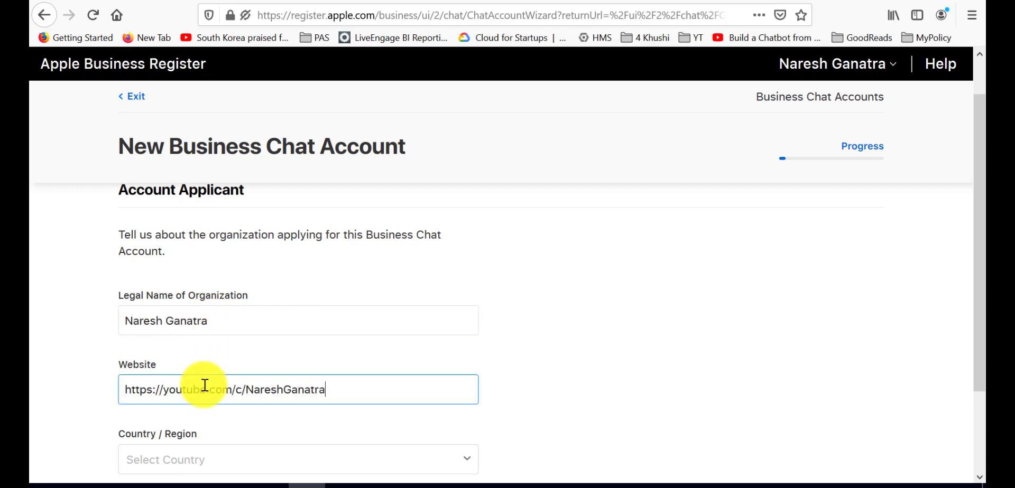
- Set the applicant's country to United States and submit the applicant details with the head office address
scroll(261, 305, "down", 4)
left_click(260, 305)
left_click(259, 334)
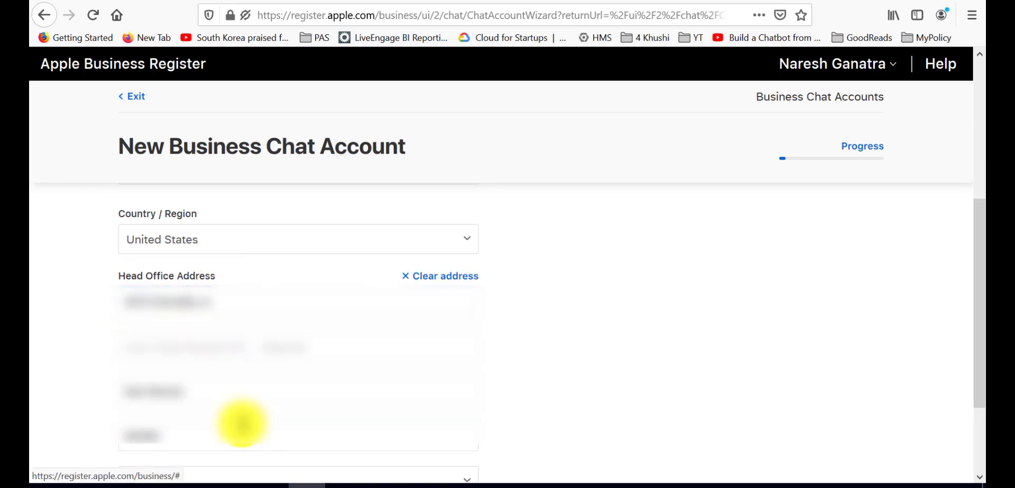
scroll(281, 379, "down", 2)
left_click(245, 432)
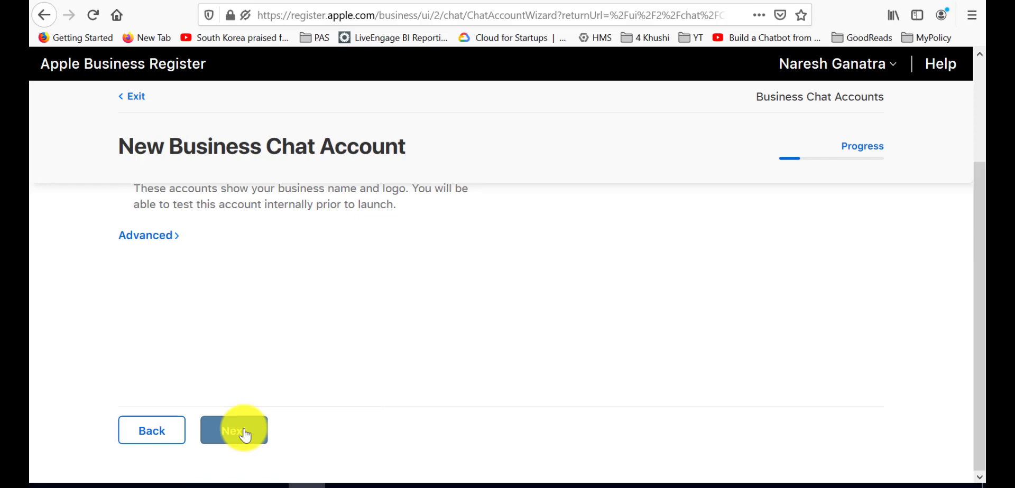
- Submit the account type as an internal test account, and assign the existing contact as the technical contact
scroll(290, 405, "up", 3)
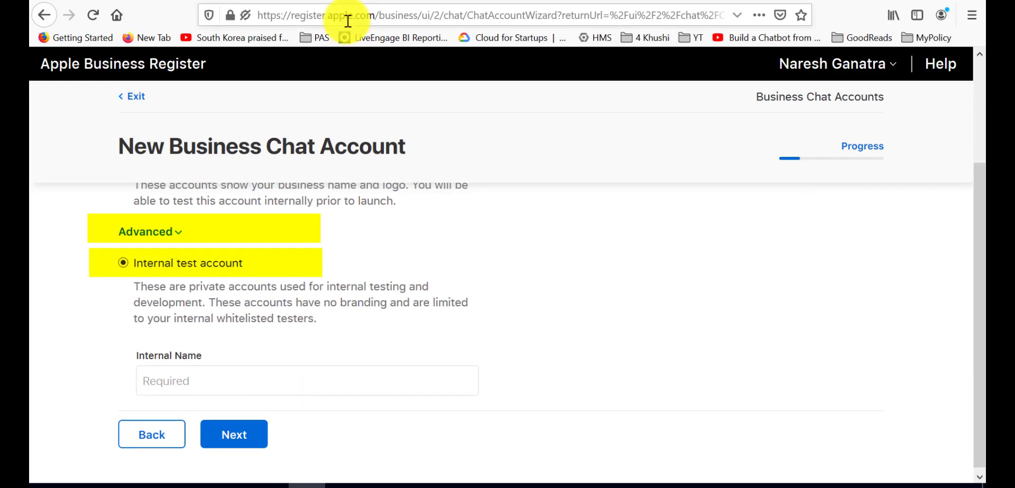
left_click(224, 442)
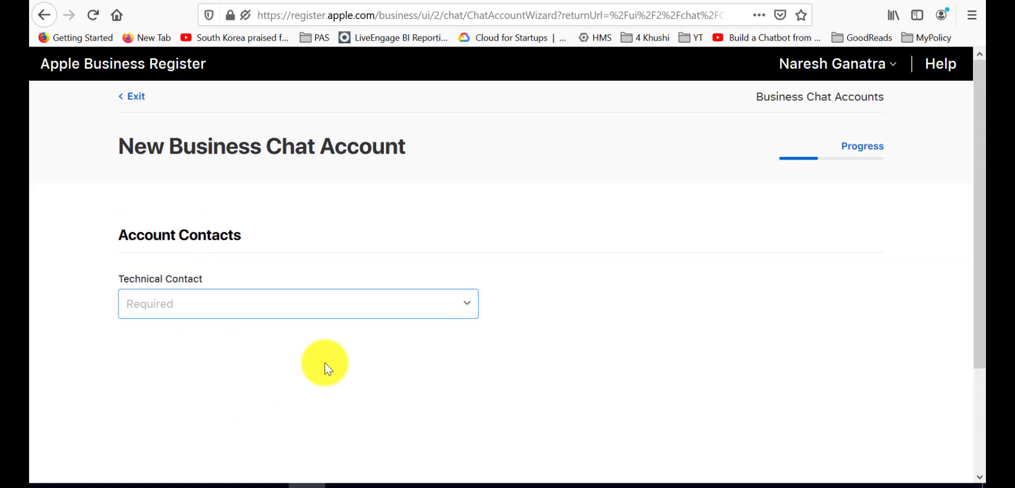
left_click(329, 313)
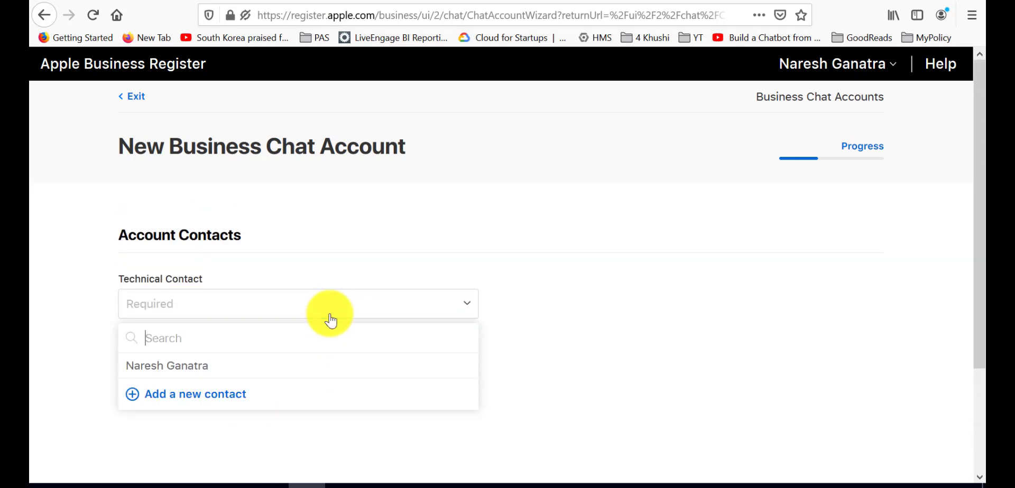
left_click(266, 367)
scroll(353, 374, "down", 5)
left_click(245, 429)
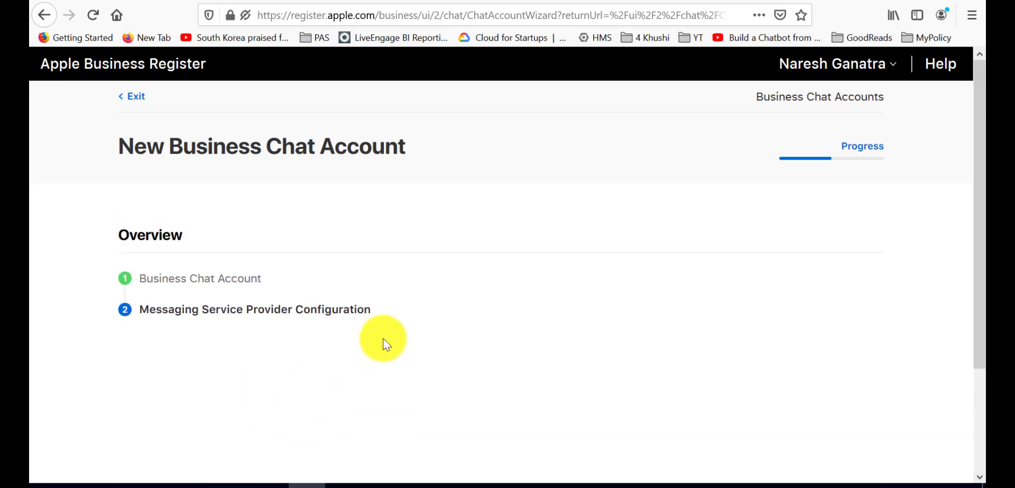
- Choose LiveChat as the Apple authorized commercial messaging service provider for the account and continue
scroll(382, 339, "down", 5)
left_click(247, 441)
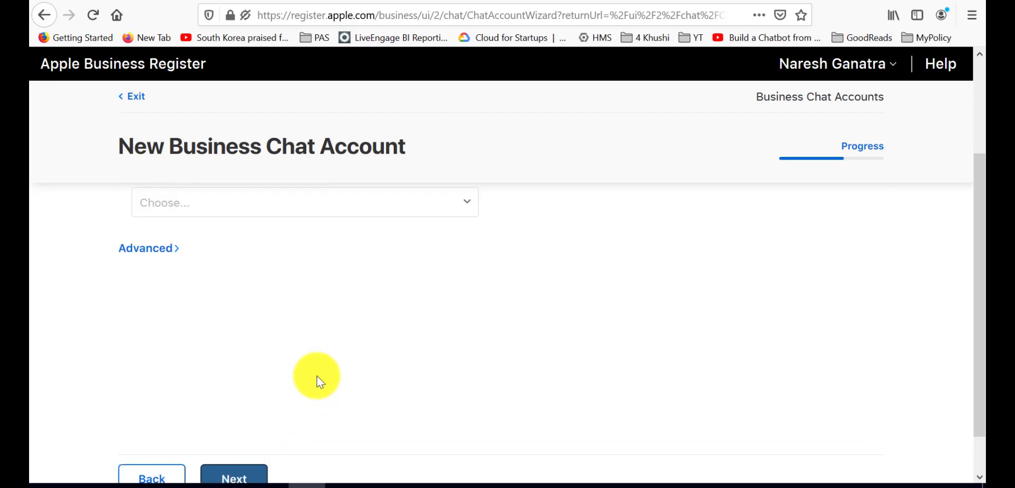
scroll(316, 376, "up", 3)
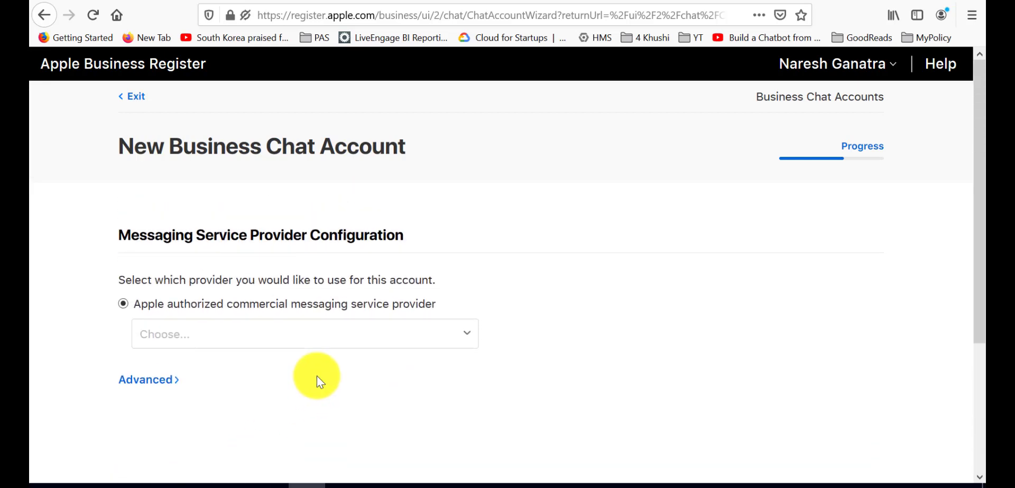
left_click(341, 339)
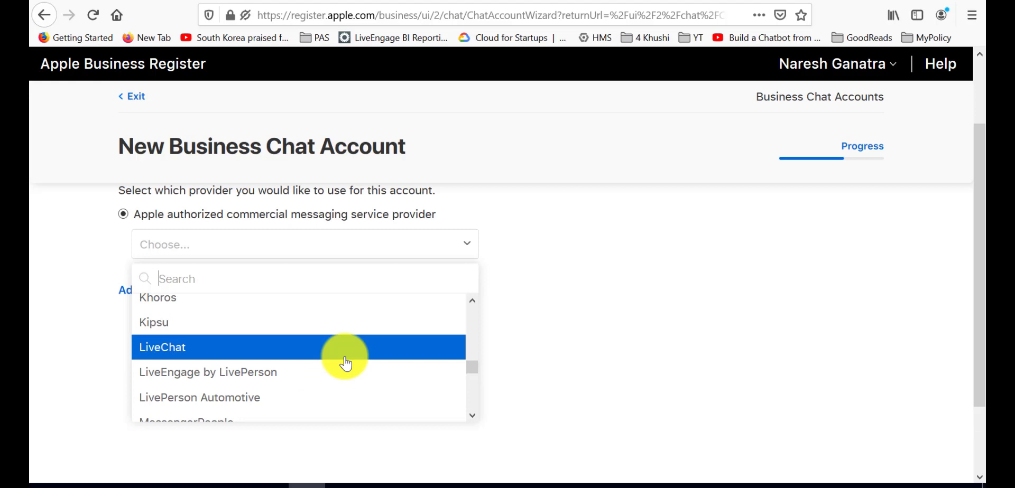
left_click(344, 362)
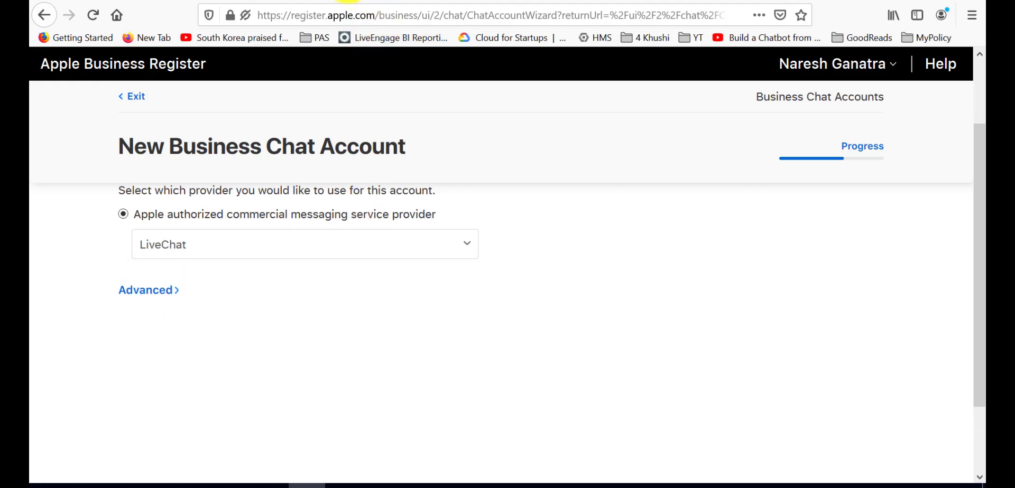
scroll(430, 313, "up", 1)
scroll(429, 313, "down", 3)
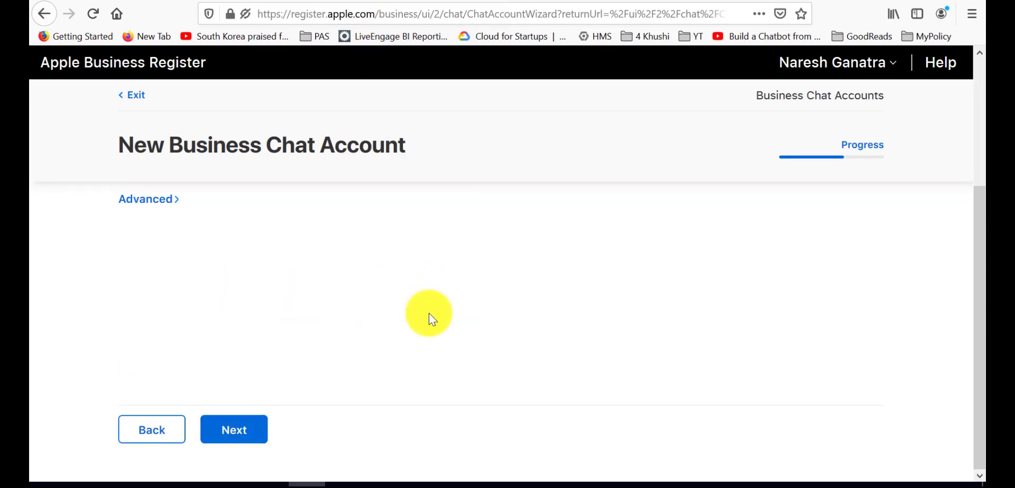
left_click(237, 431)
- Add the tester's Apple ID, send the testing instructions to that address, and continue
scroll(450, 320, "up", 3)
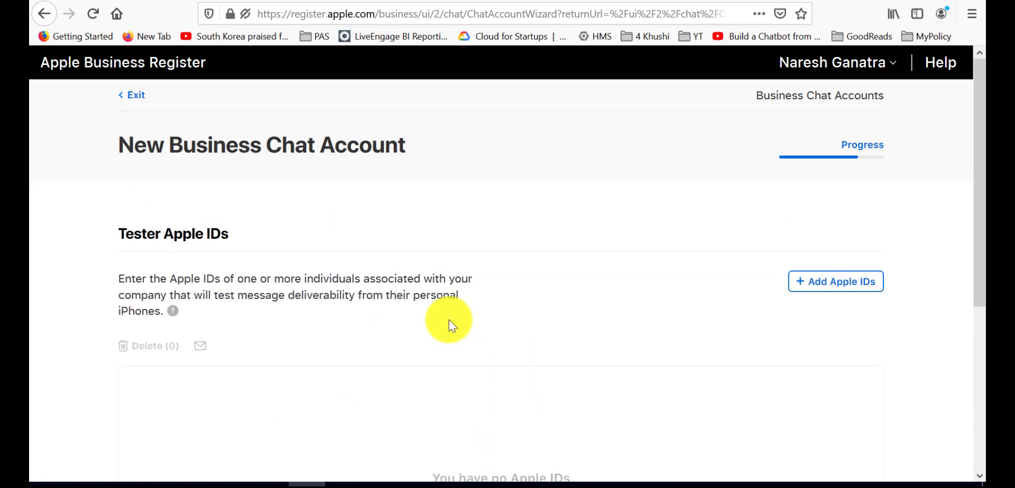
left_click(817, 283)
key("ctrl+v")
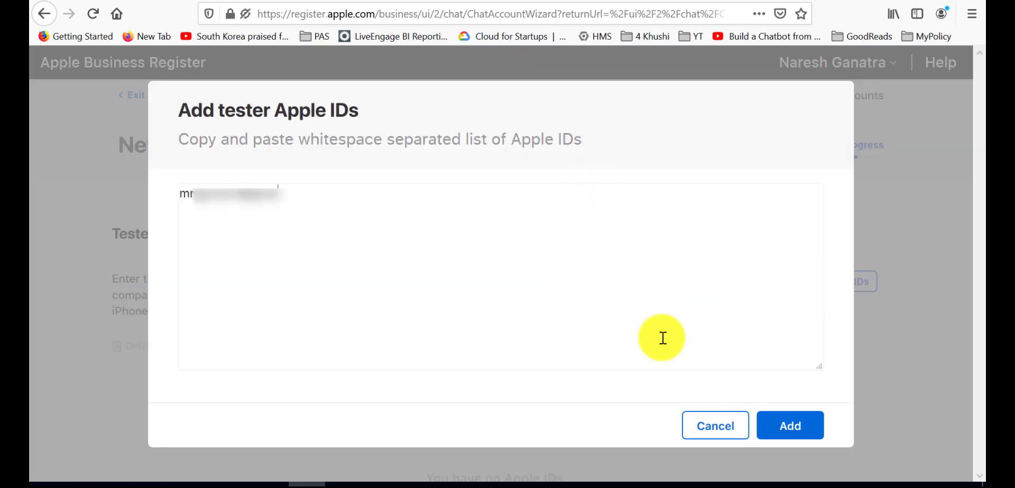
left_click(791, 429)
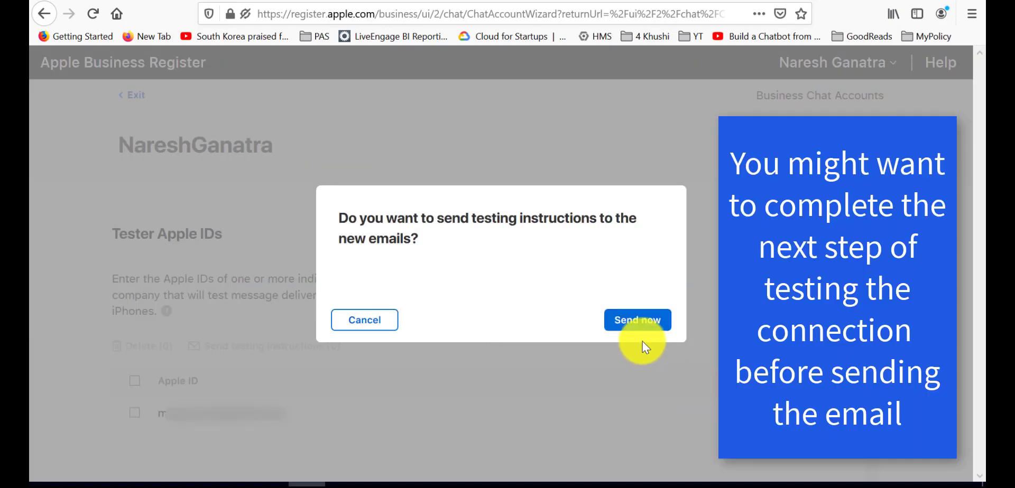
left_click(637, 320)
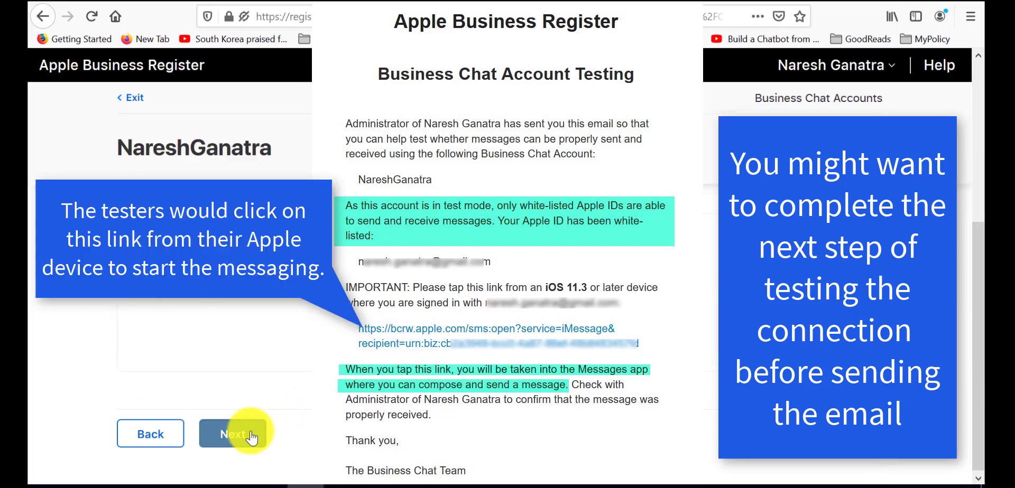
left_click(245, 431)
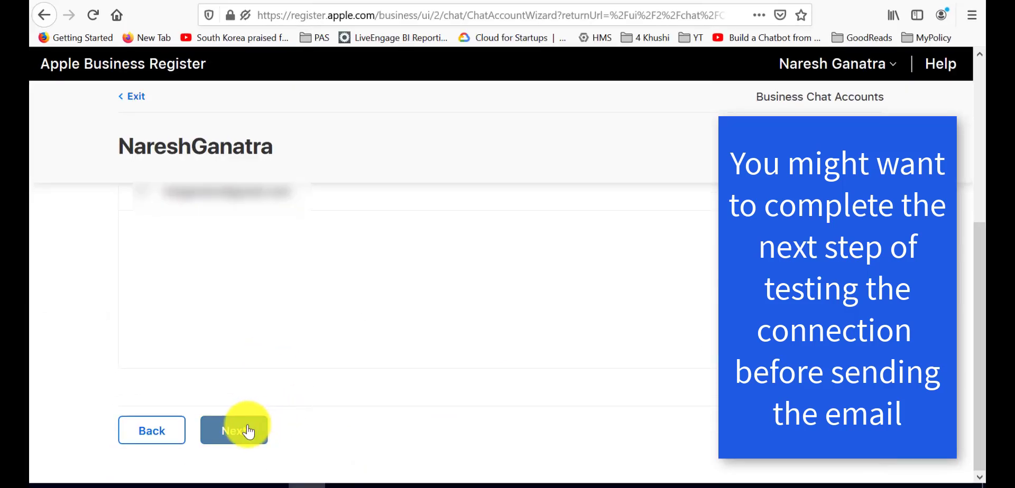
left_click(245, 431)
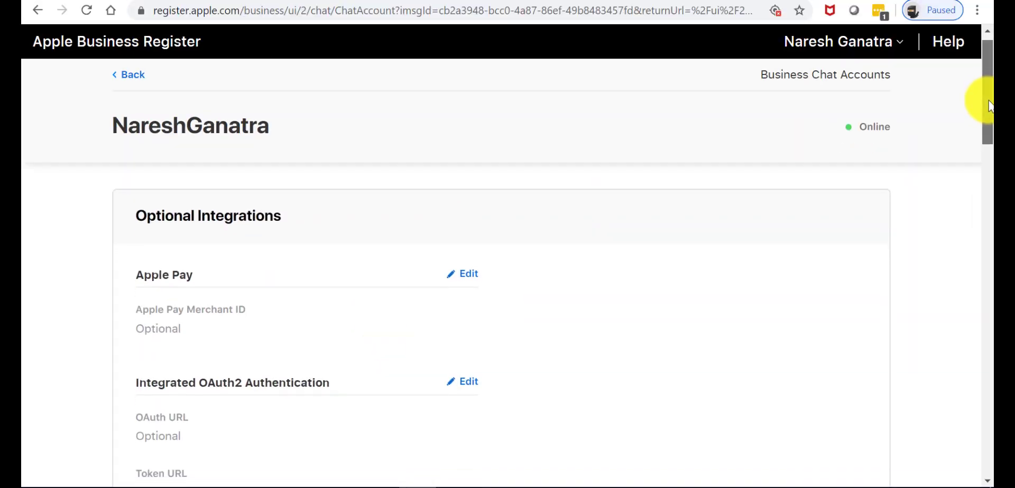
- Open the account's messaging service provider connection test and start the connection to LiveChat
left_click_drag(983, 102, 983, 166)
scroll(981, 271, "down", 4)
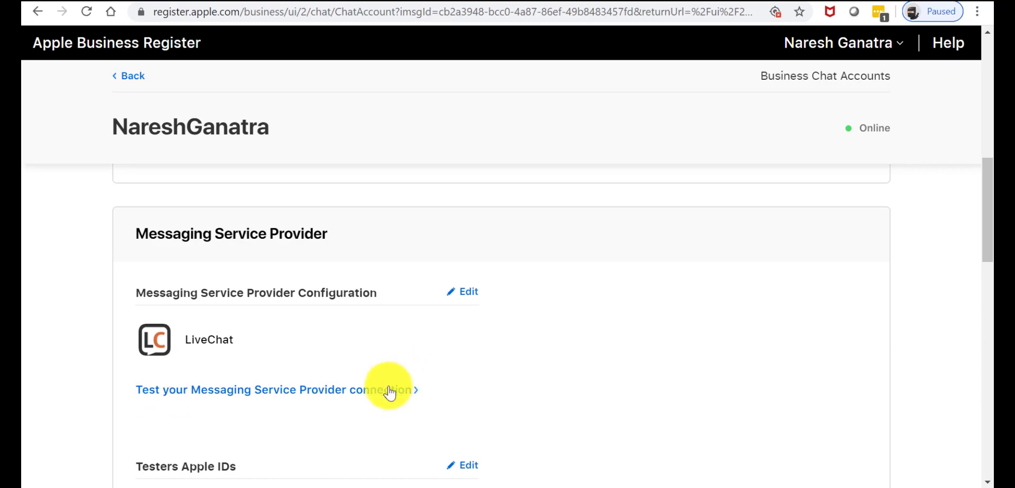
left_click(389, 391)
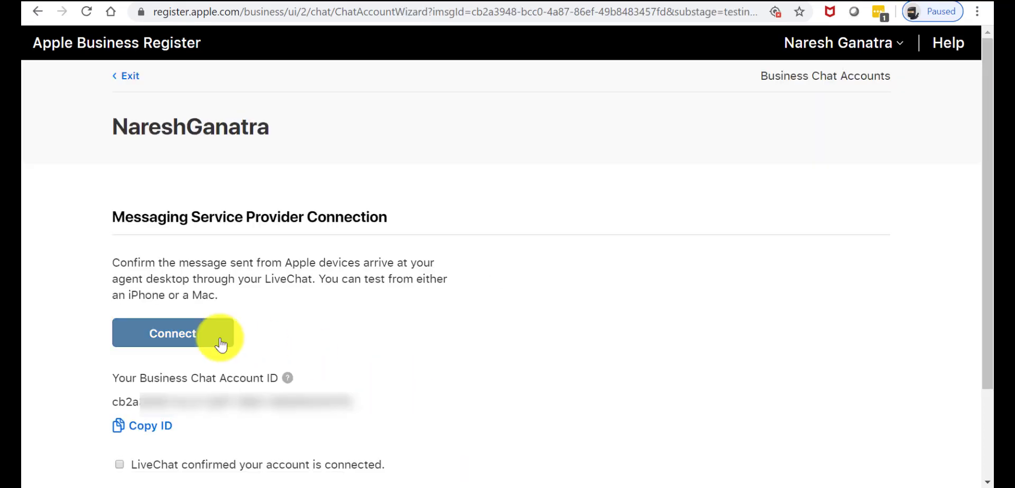
left_click(220, 342)
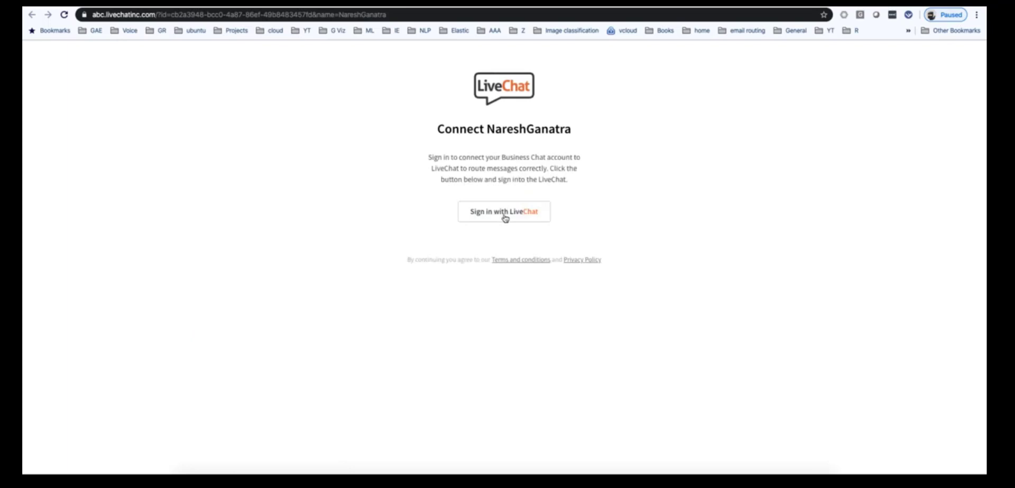
- Sign in with the LiveChat account and authorize its connection to the Business Chat account
left_click(504, 212)
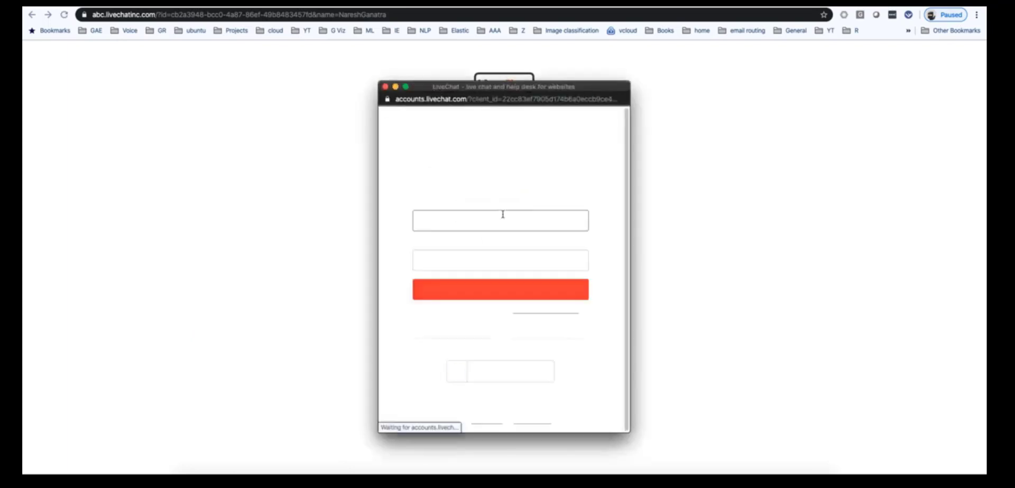
left_click(519, 290)
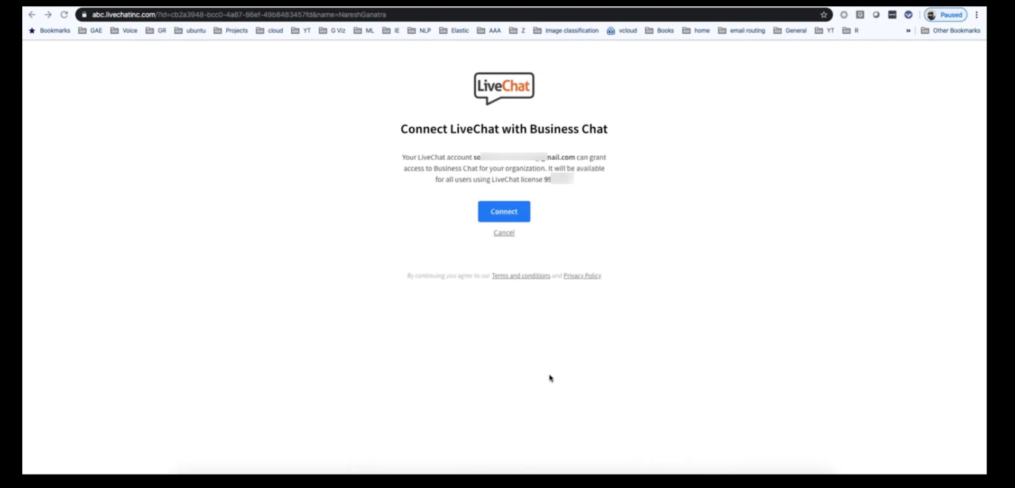
left_click(499, 219)
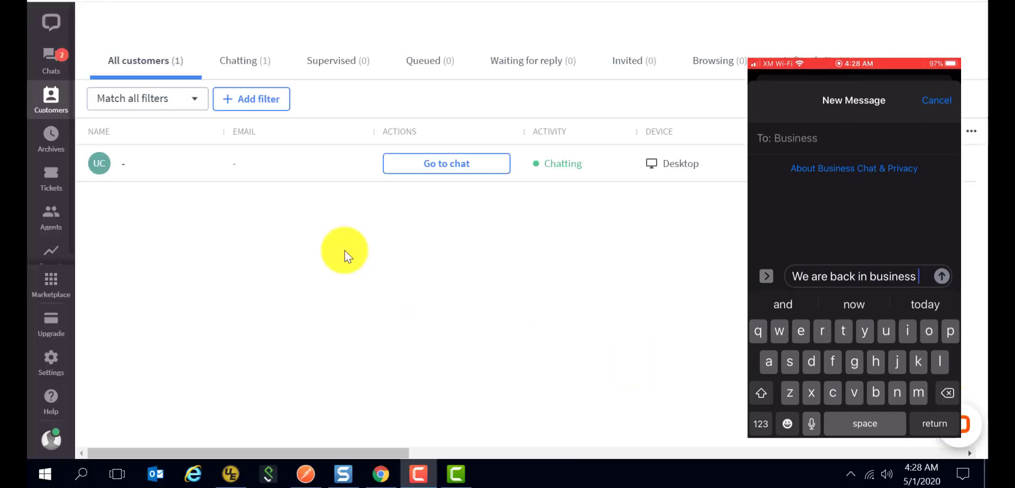
- Switch to LiveChat, open the customer's chat and compose the reply "Thank You for watching ! I hope this video was helpful"
left_click(51, 51)
type("T")
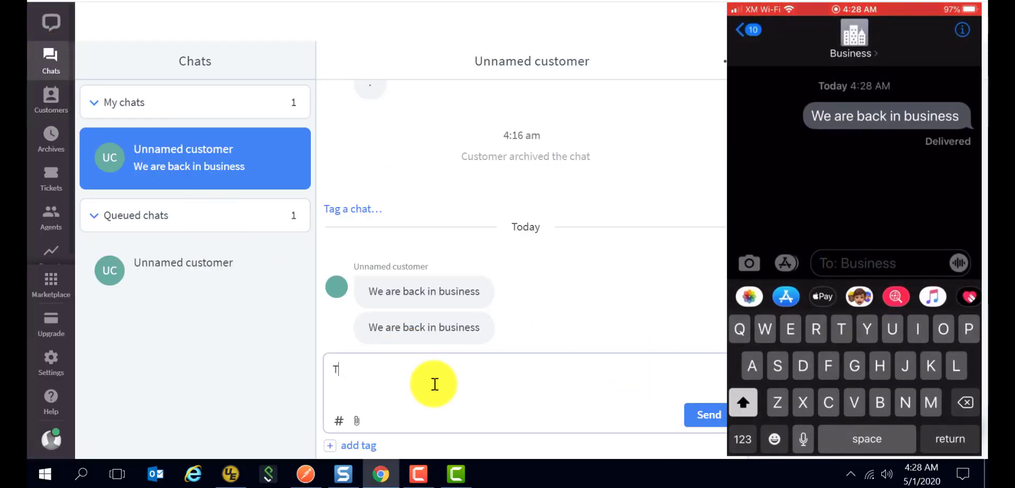
type("hank You for wa")
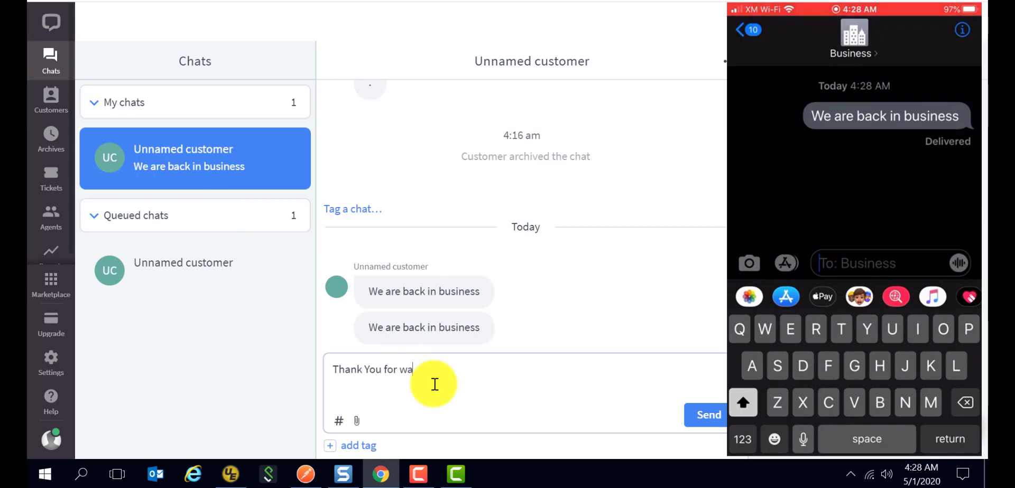
type("tching ! I hope this video was h")
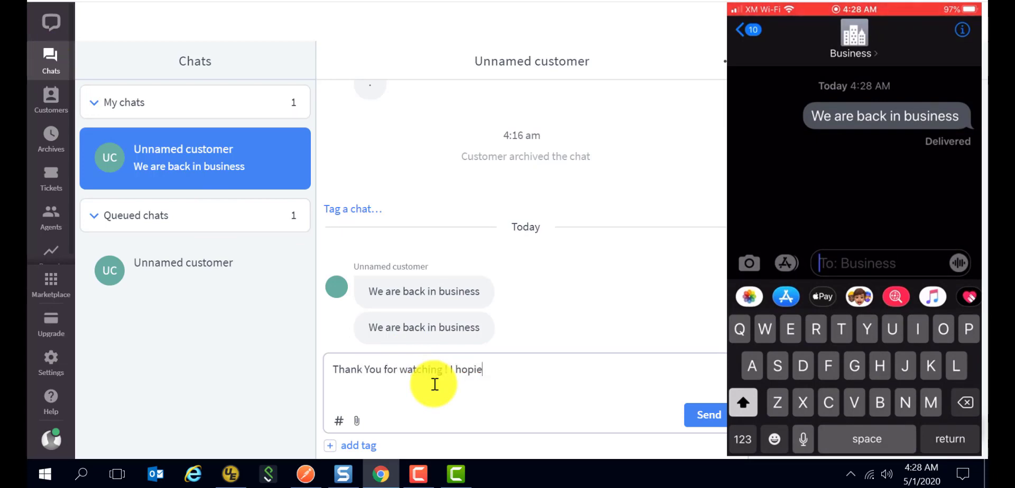
type("elpful for you. Do let me know in you")
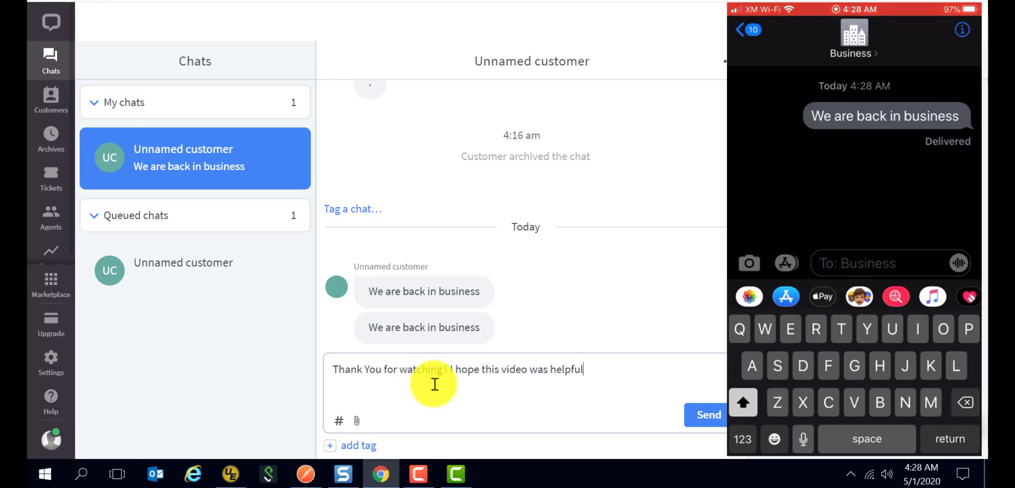